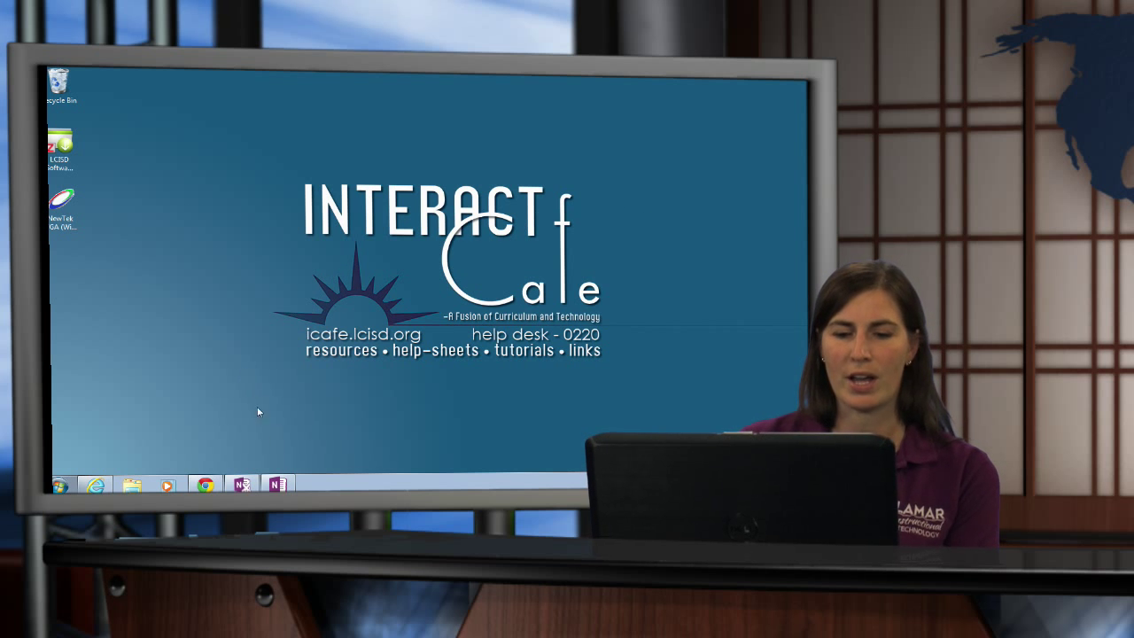
Bring up the ICafe Studio notebook window at the untitled Day Two page
click(278, 484)
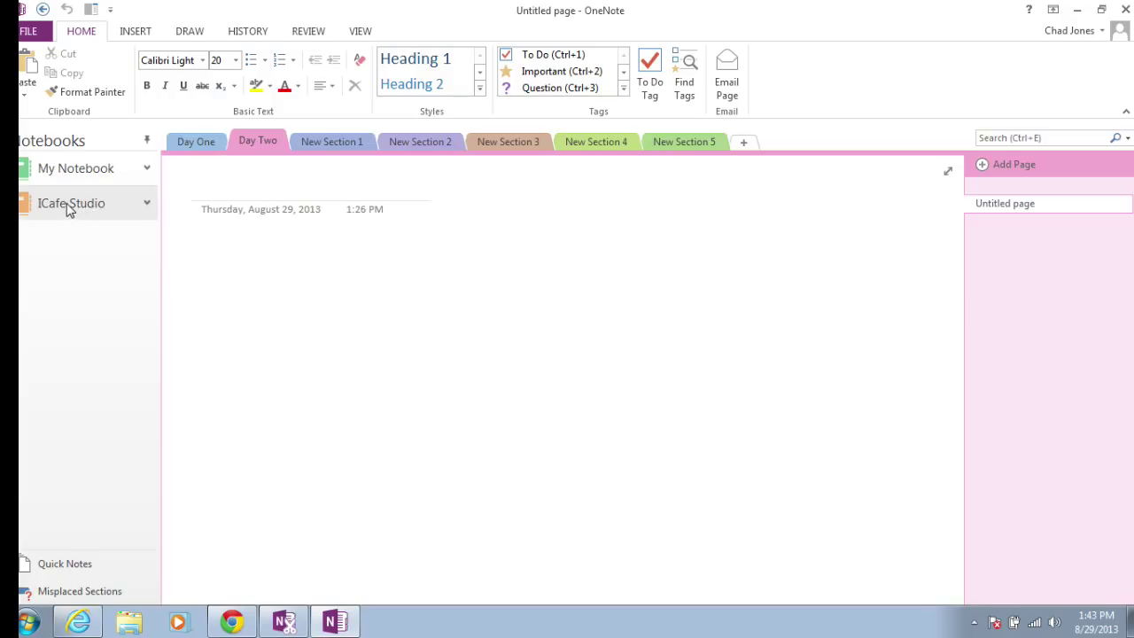
Go to FILE > Share to reach the ICafe Studio Invite People form
click(32, 34)
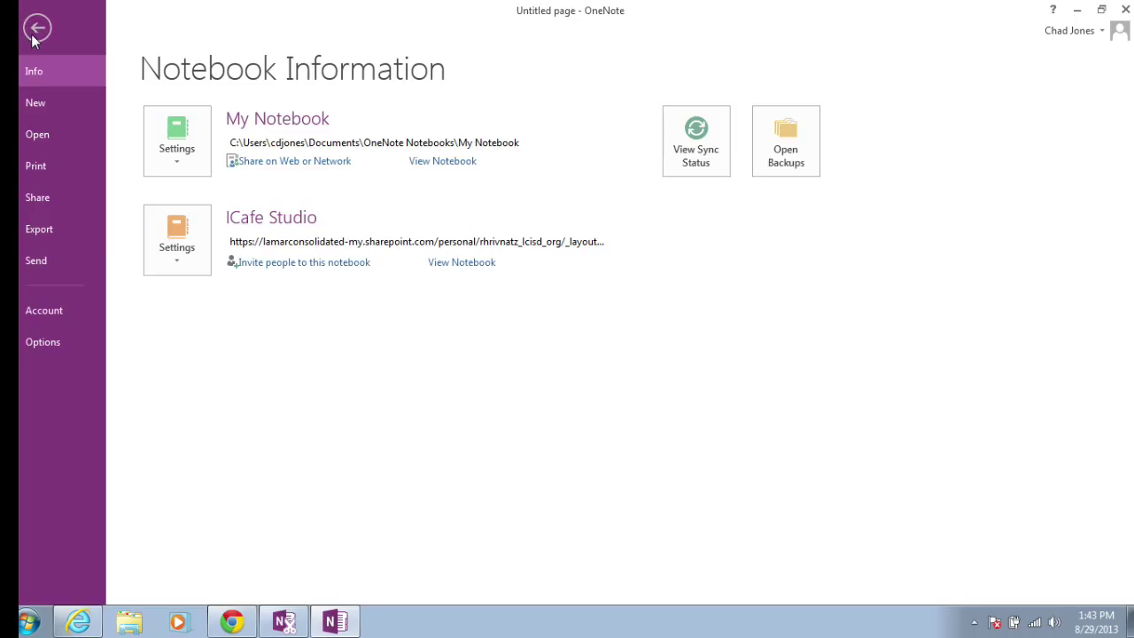
click(39, 199)
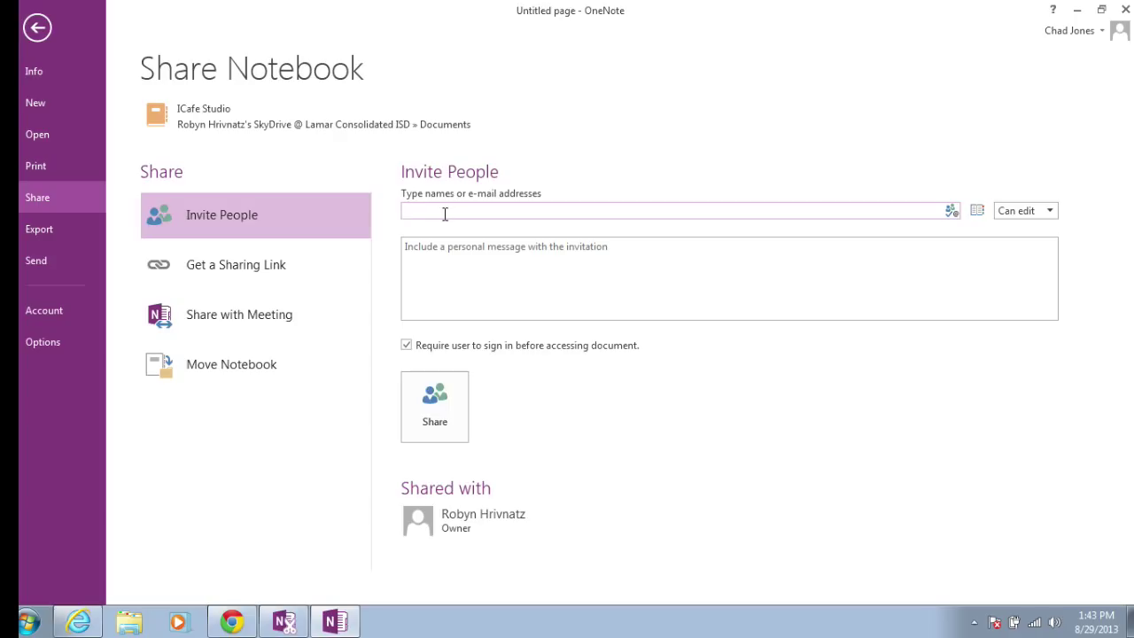
Add the first colleague's school e-mail by resolving their typed name with Check Names
text(jennifer)
click(948, 215)
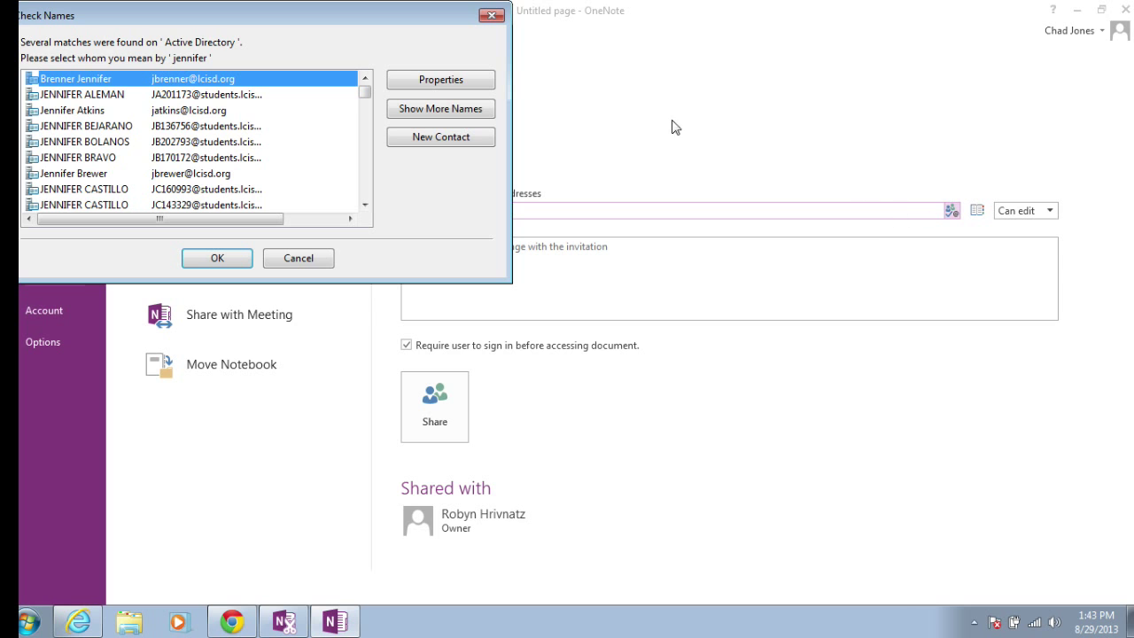
drag(366, 93, 367, 155)
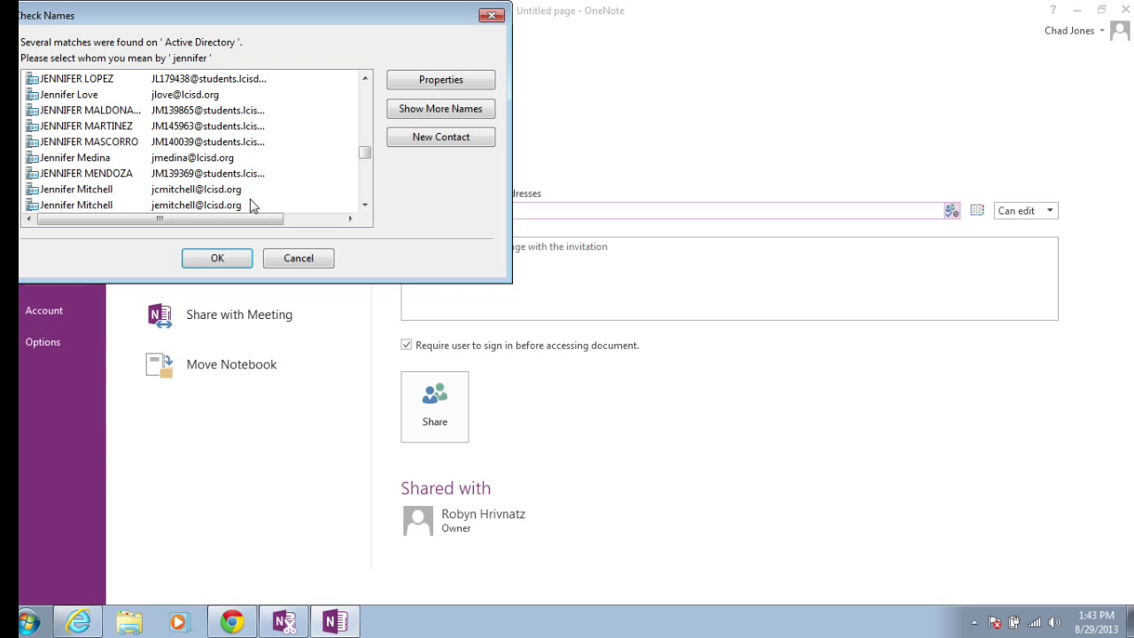
click(206, 207)
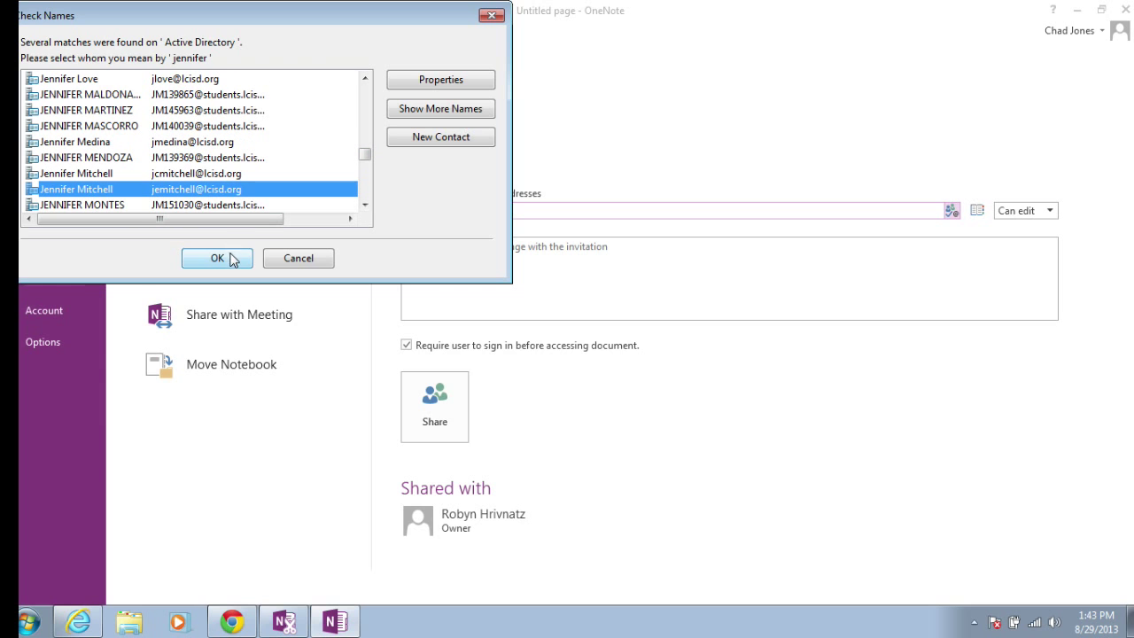
click(221, 257)
click(512, 210)
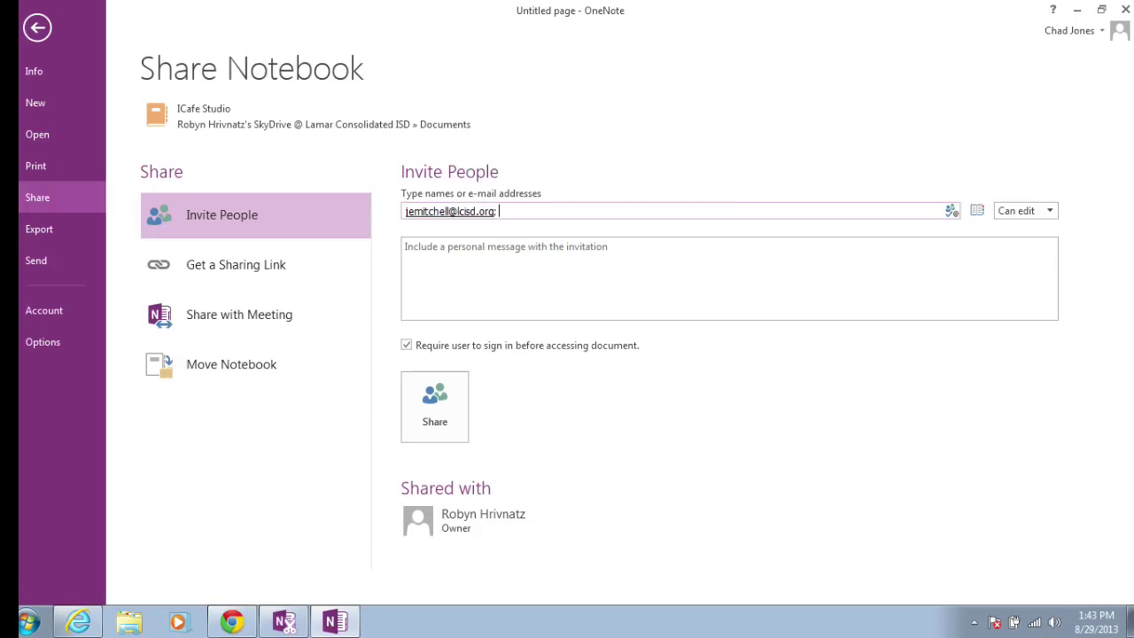
Add the second colleague's address from a partial-name match, keeping Can edit permission
text(jessica)
click(950, 218)
click(951, 213)
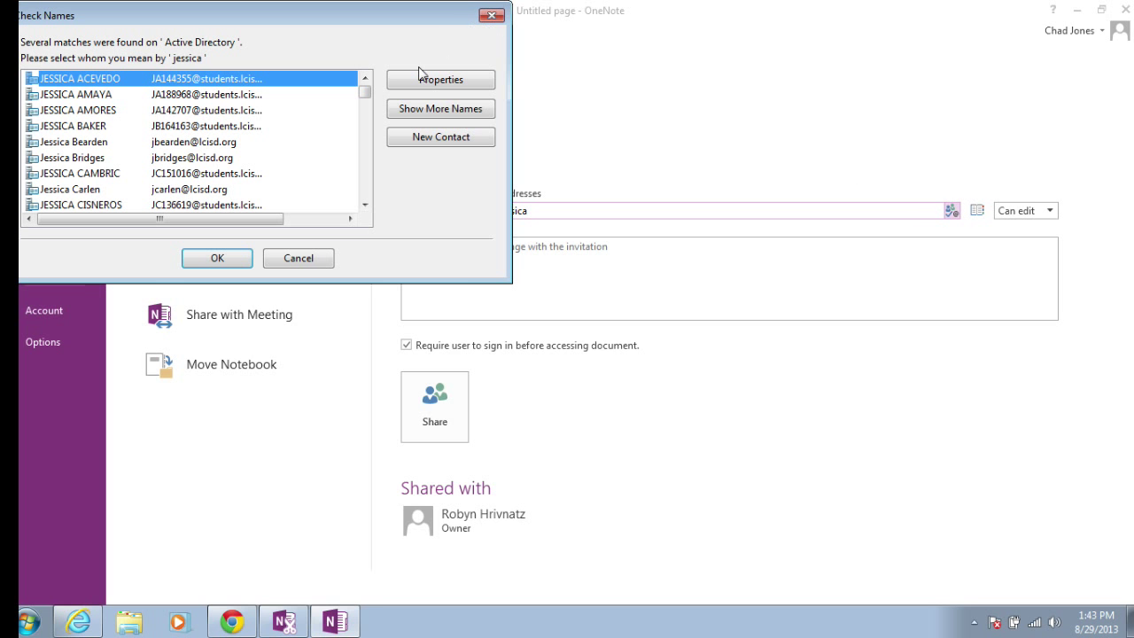
scroll(364, 205, down, 3)
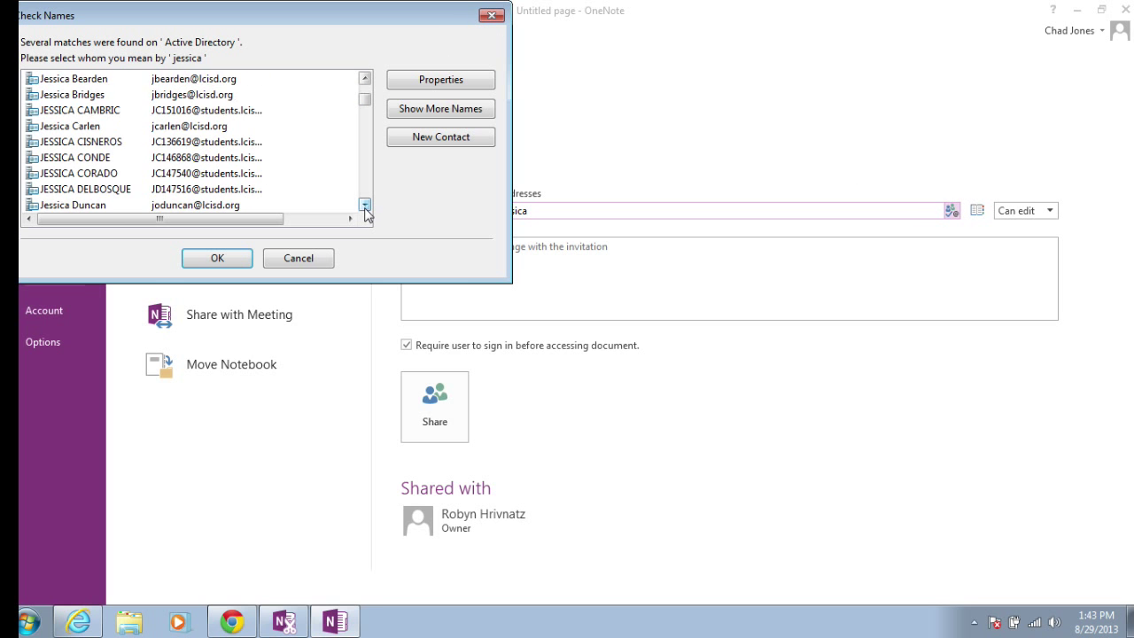
click(188, 190)
click(213, 255)
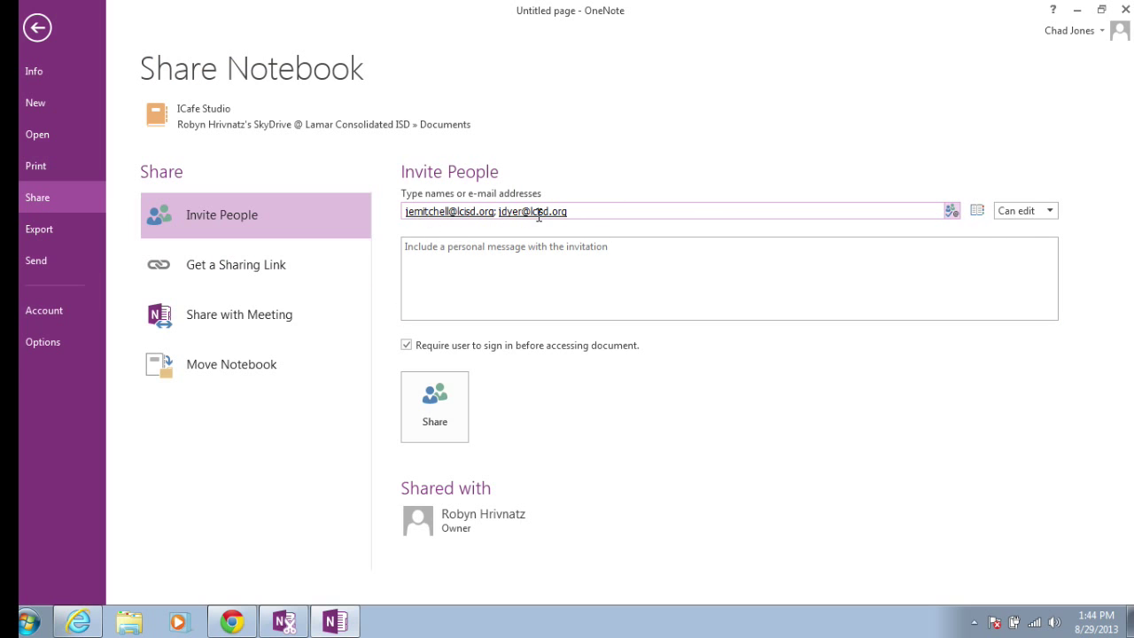
click(474, 270)
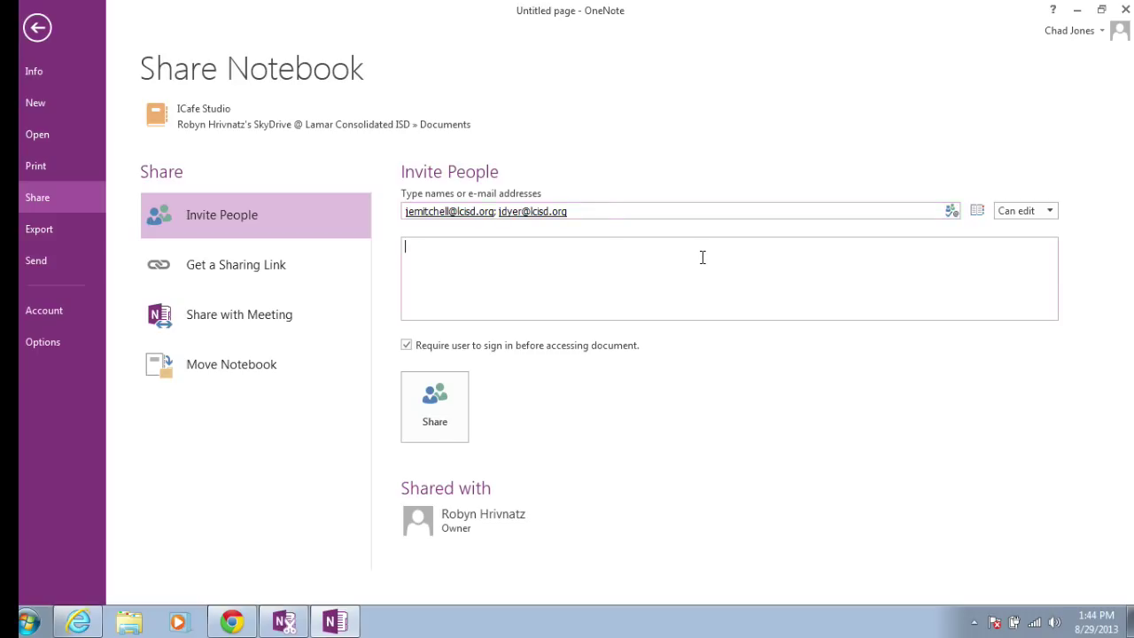
Add the message "Hey guys, Lets work in this notebook together." and turn off the sign-in requirement
text(Hey)
text(wo)
text(rk in thi)
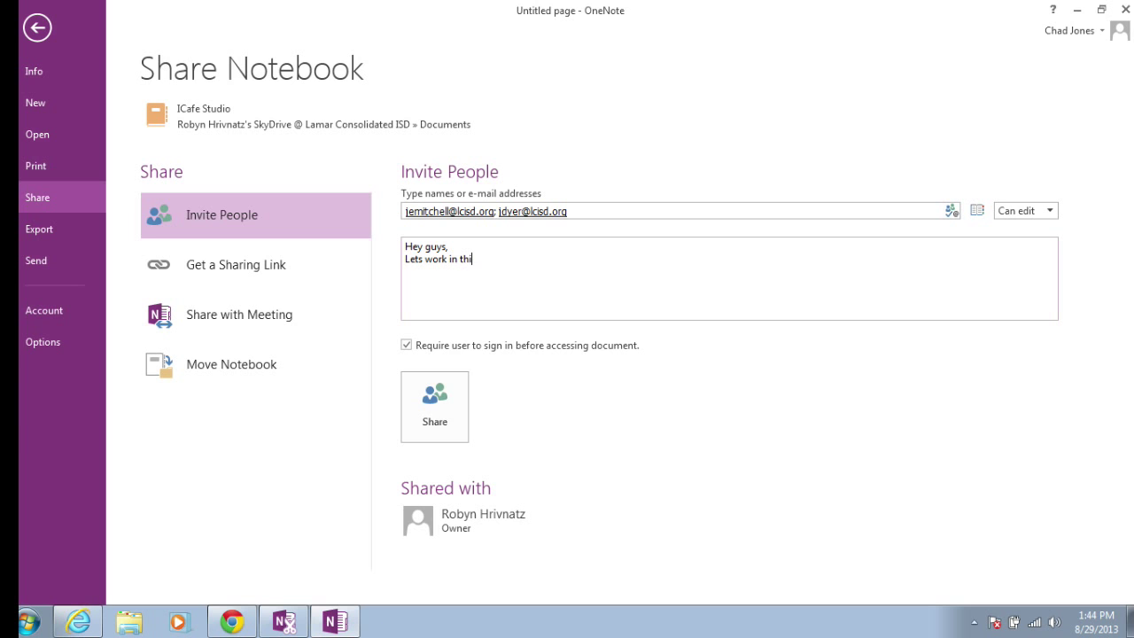
text(s notebook together.)
click(407, 345)
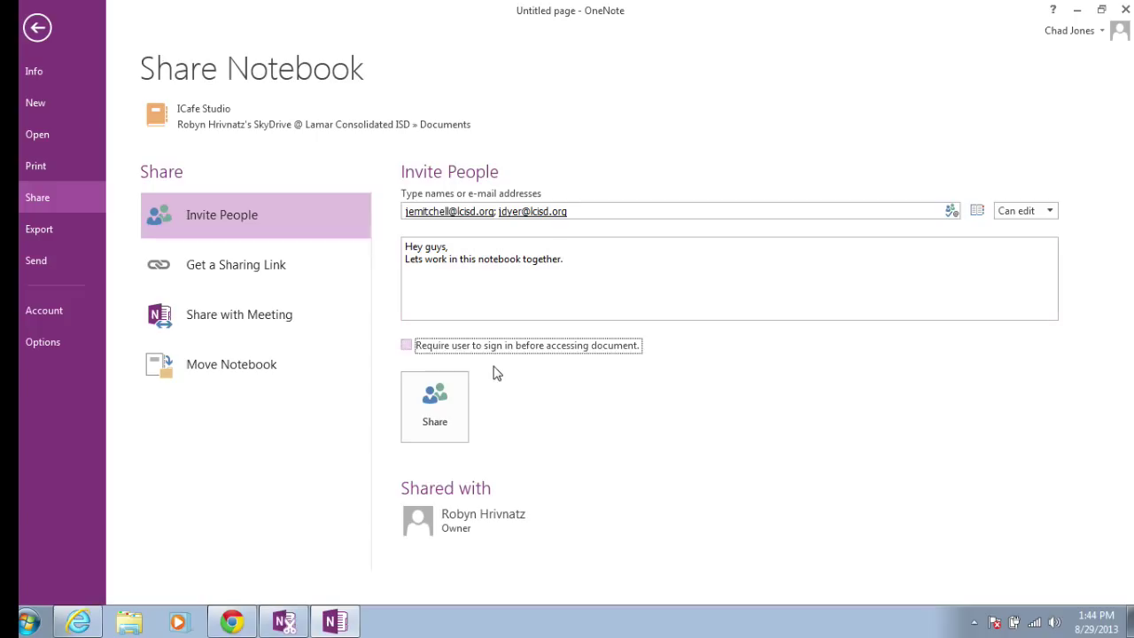
Send the edit-permission invitations to both colleagues
click(443, 419)
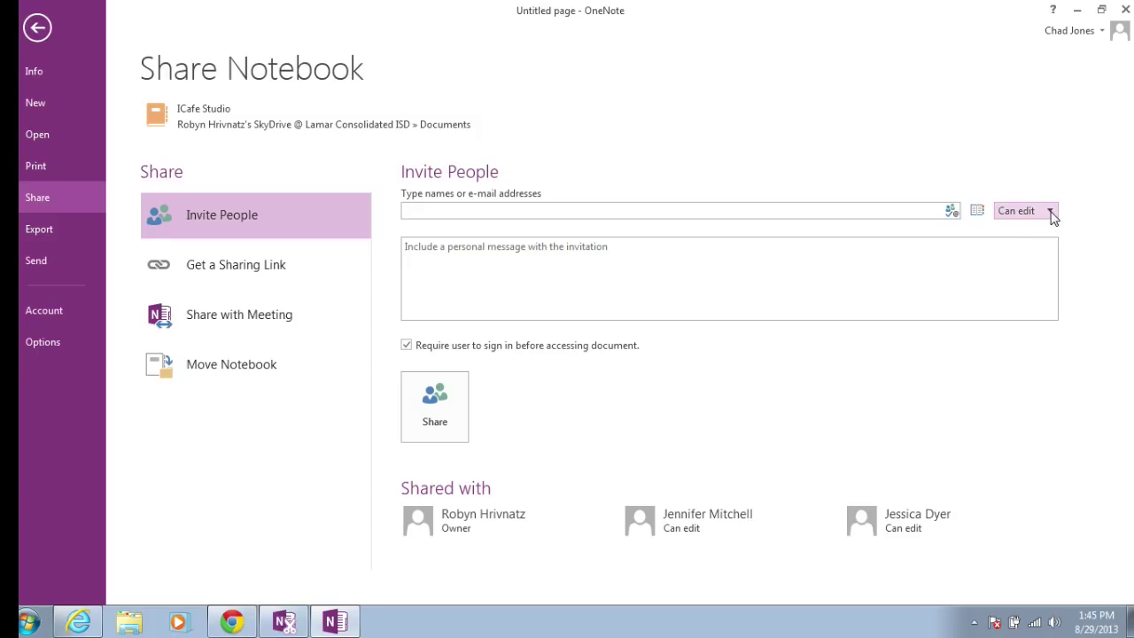
Add a third colleague's address by resolving their typed name with Check Names
click(758, 214)
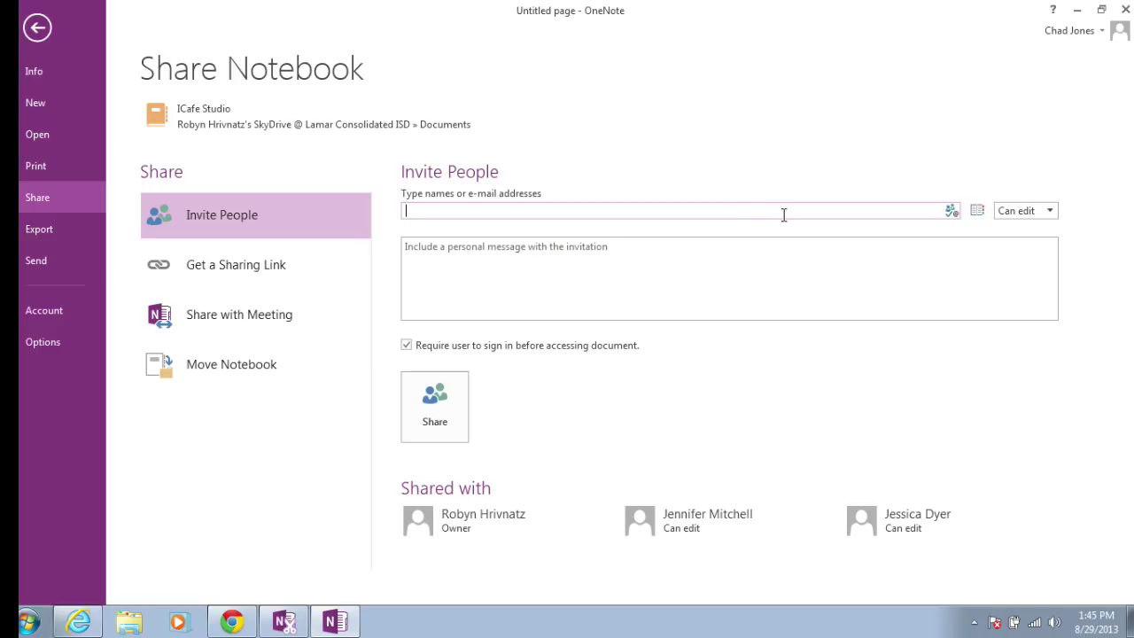
text(david)
click(952, 212)
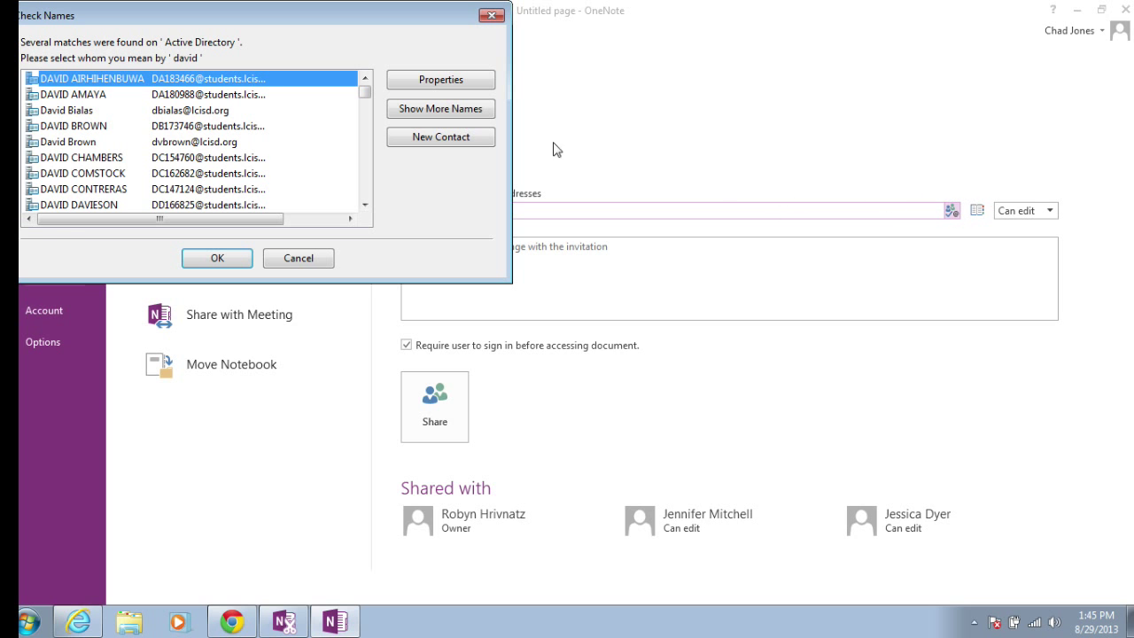
drag(365, 93, 367, 172)
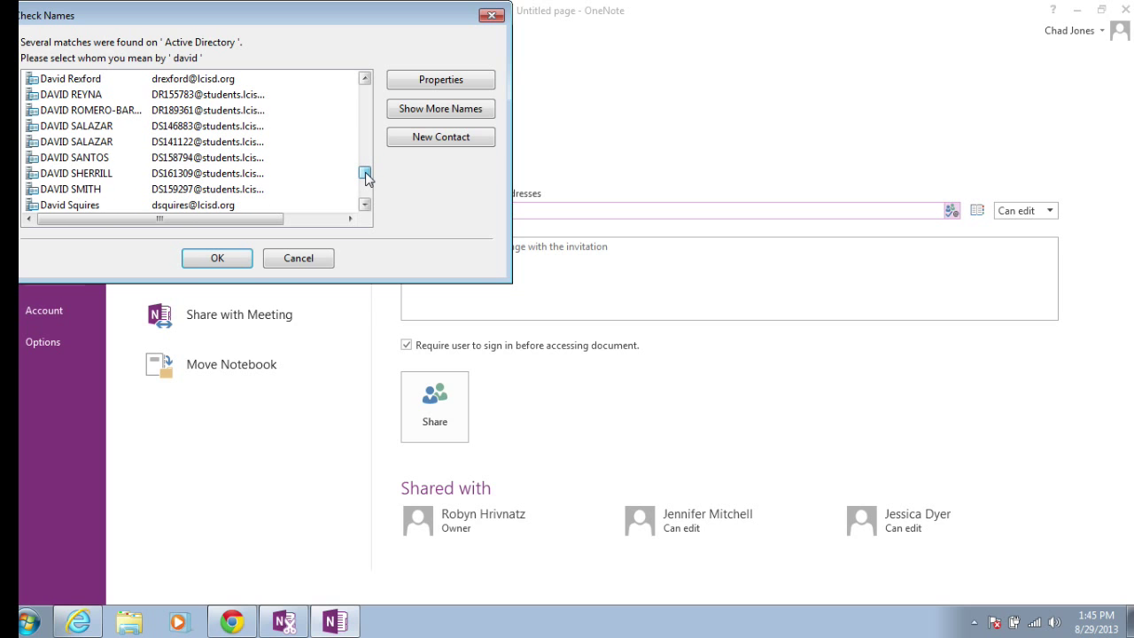
click(136, 208)
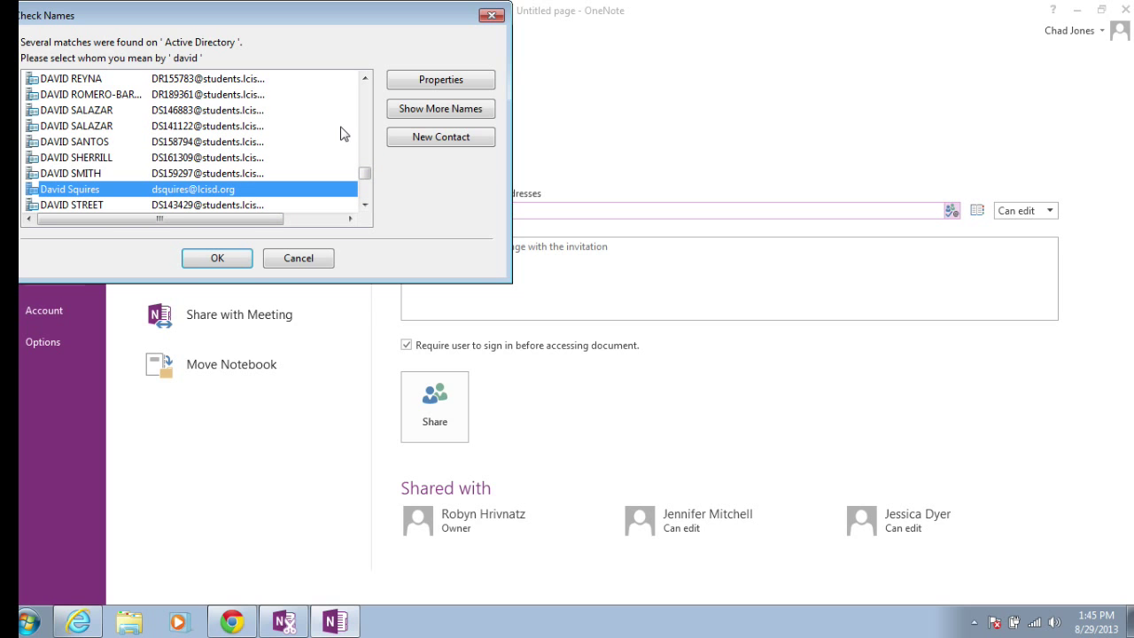
click(238, 259)
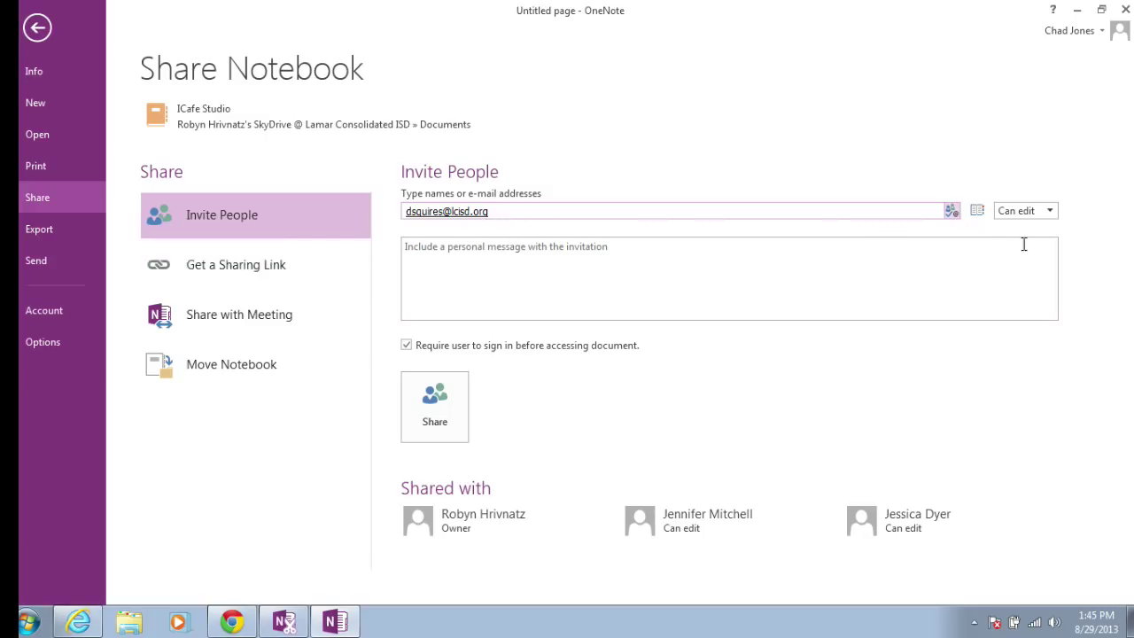
Change the third invitation's permission to Can view and send it
click(1049, 213)
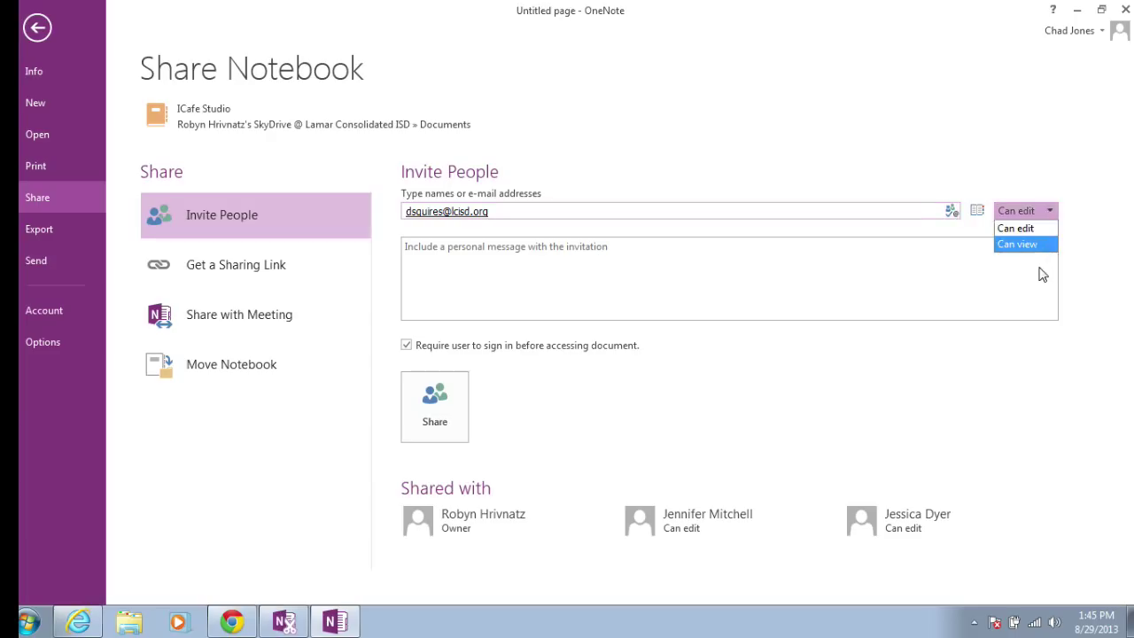
click(1037, 248)
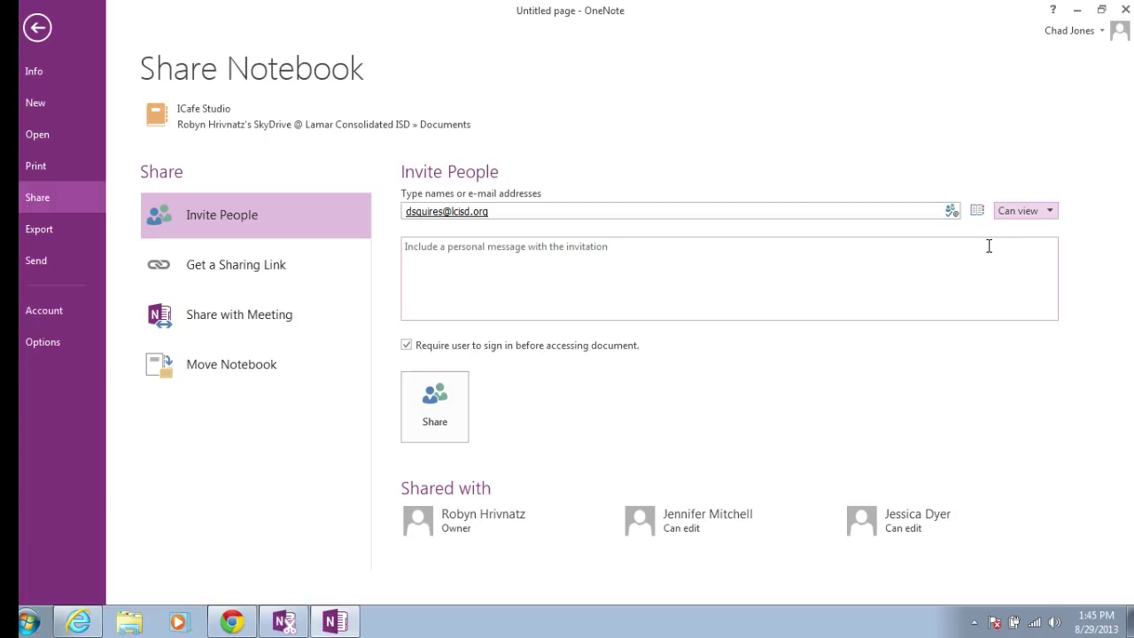
click(664, 271)
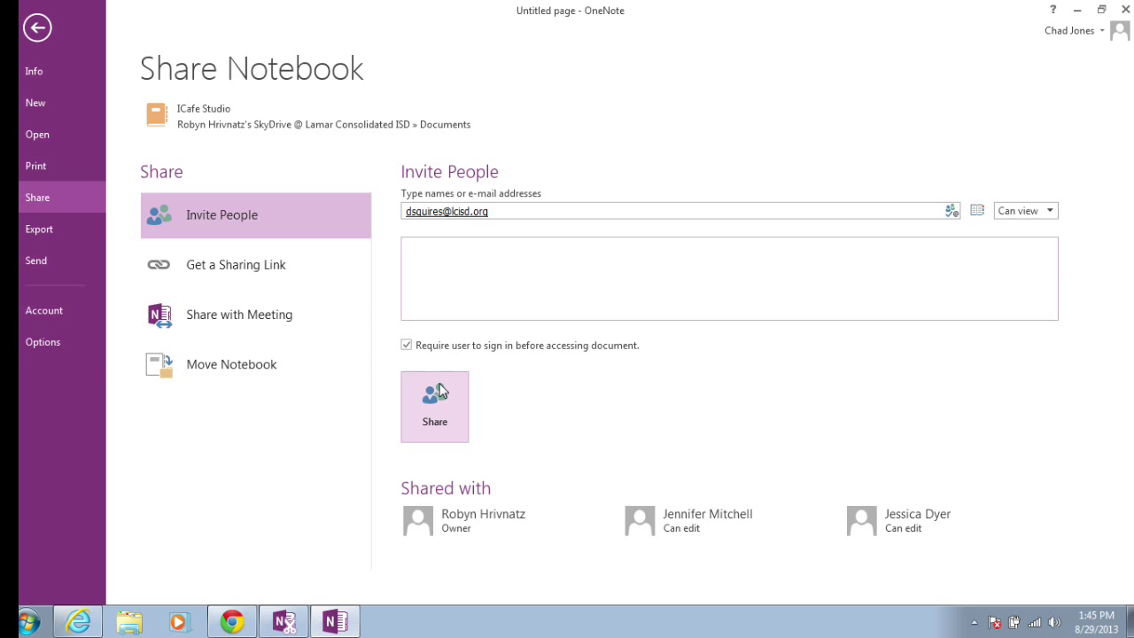
click(440, 429)
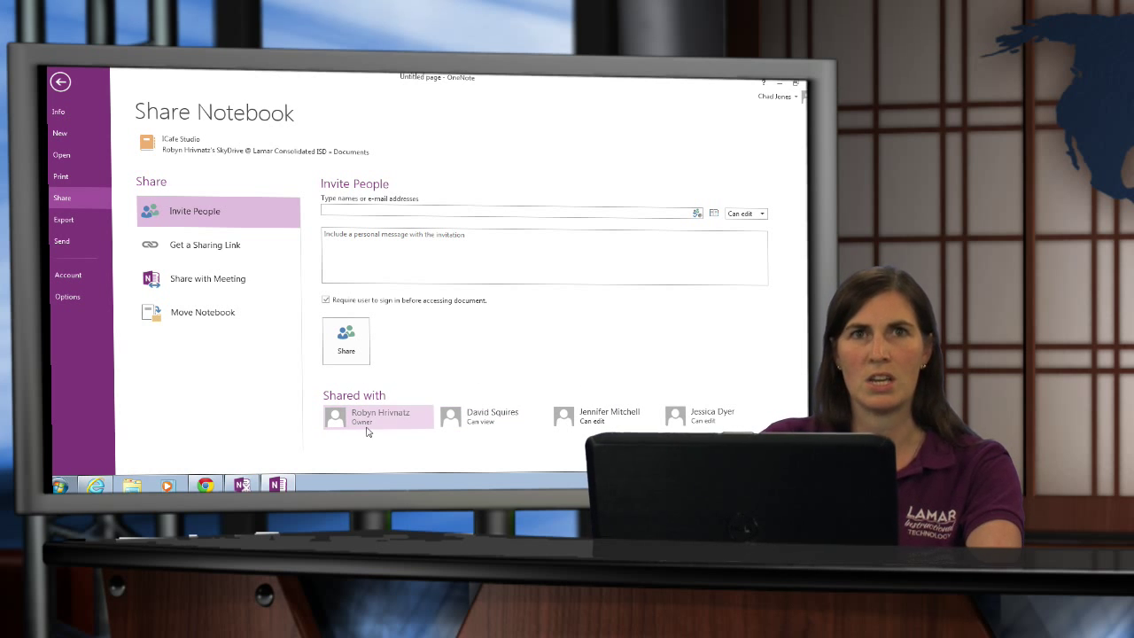
Review the Shared with contacts and return to the untitled Day Two page
mouse_move(365, 431)
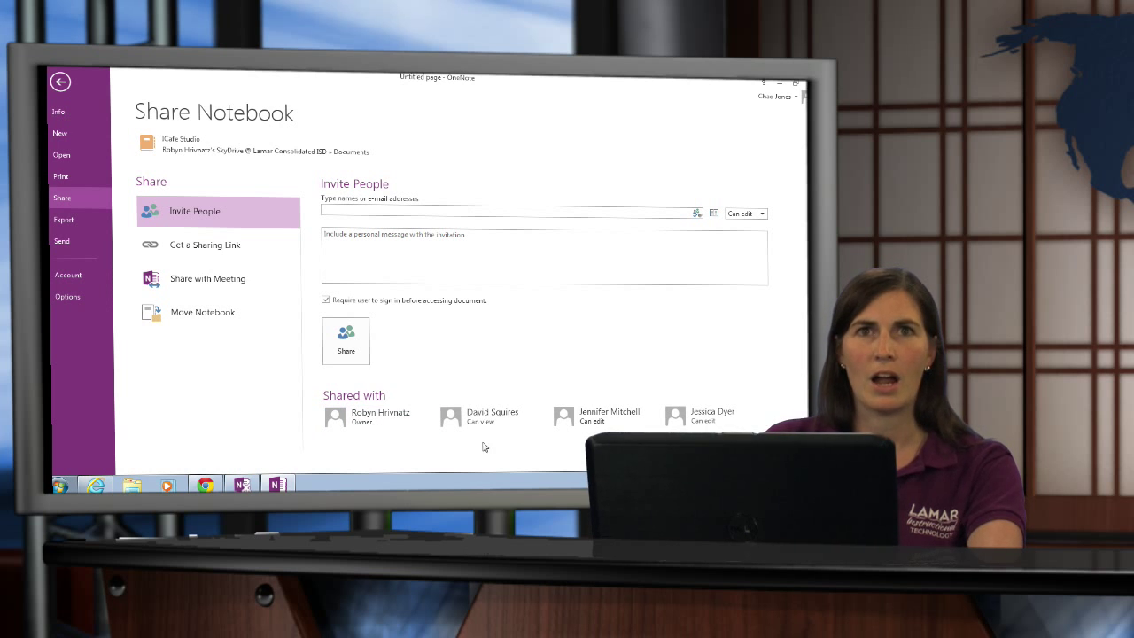
mouse_move(485, 427)
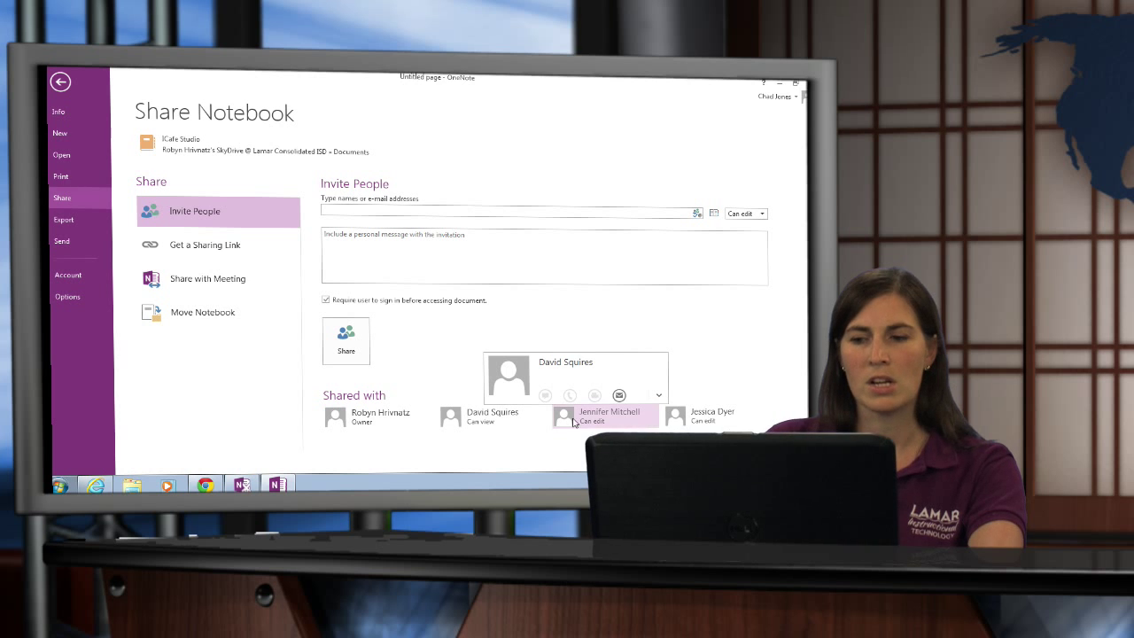
mouse_move(585, 421)
mouse_move(698, 426)
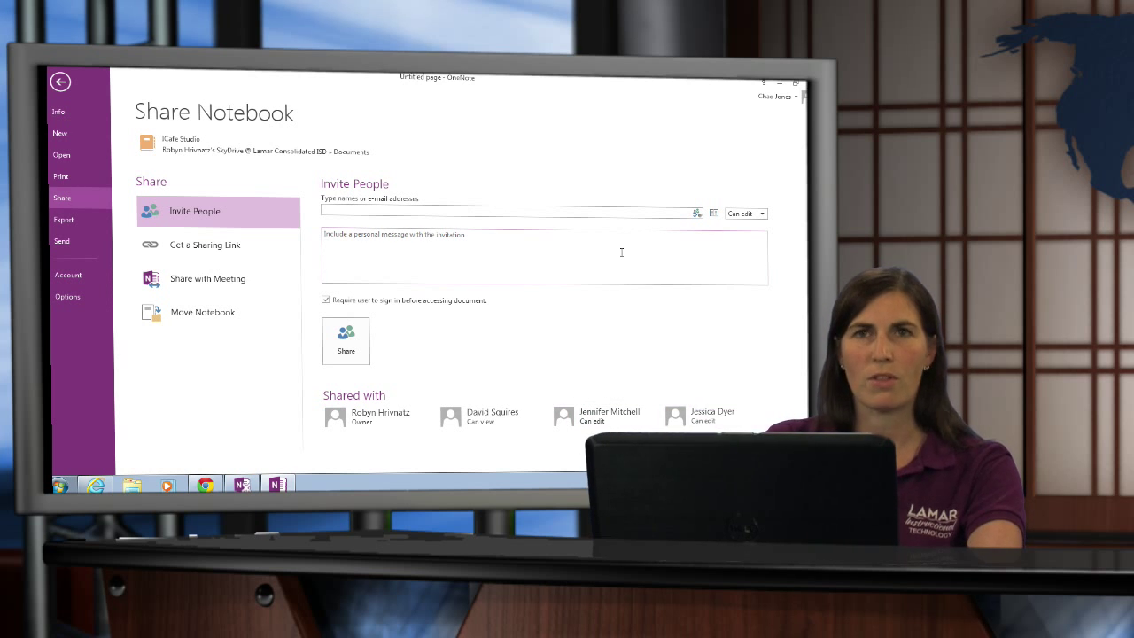
click(61, 82)
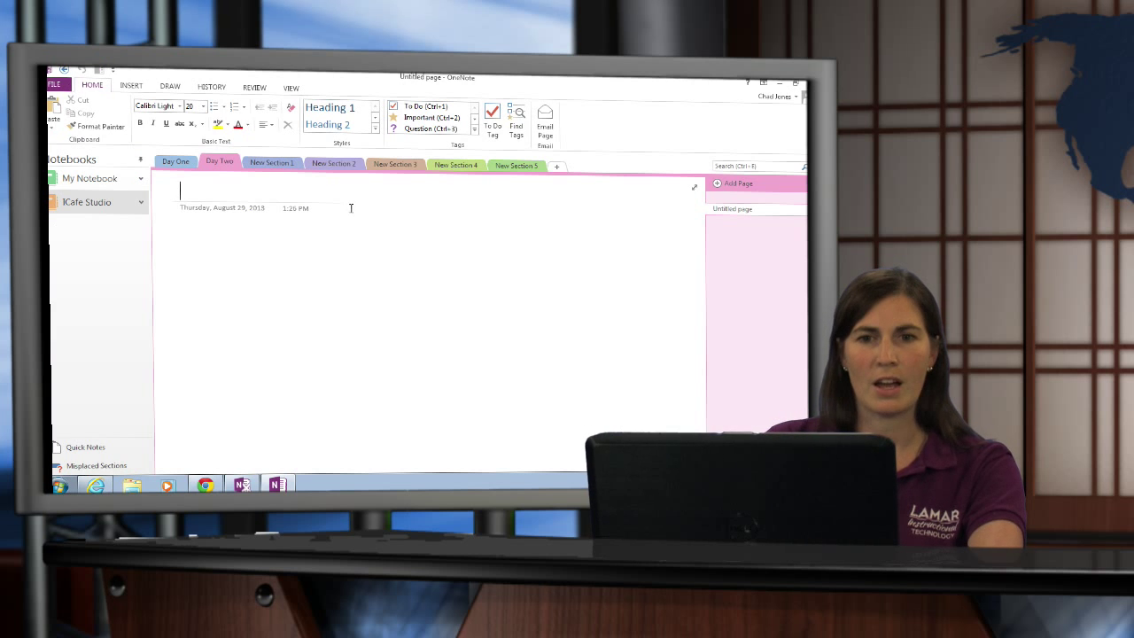